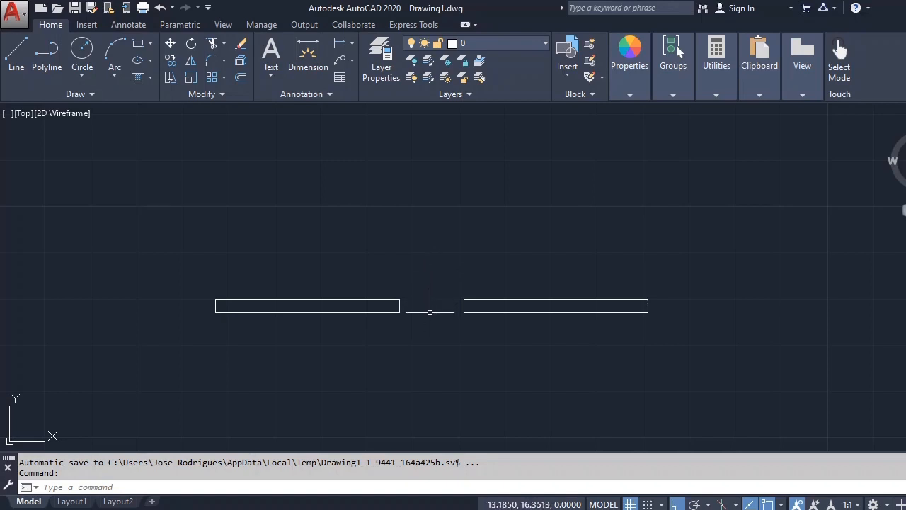
- Measure the gap between the upper facing corners of the two wall rectangles
type("di")
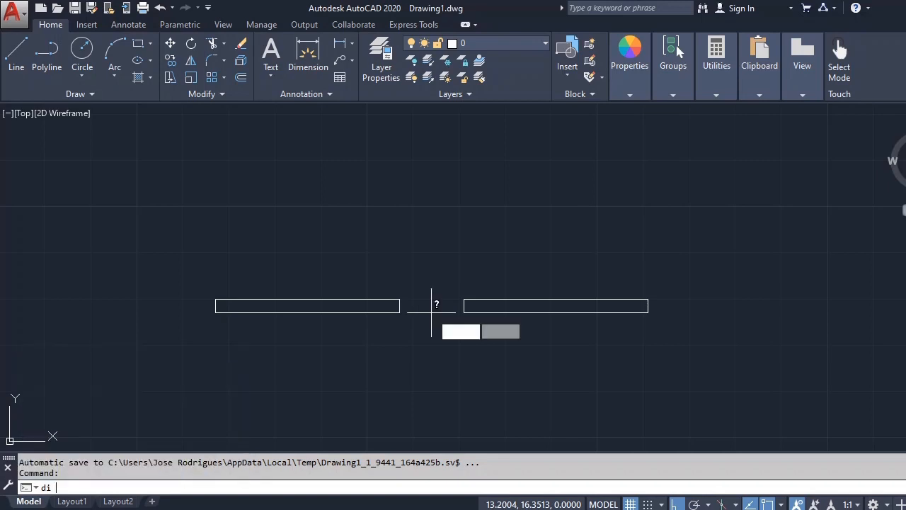
key("Return")
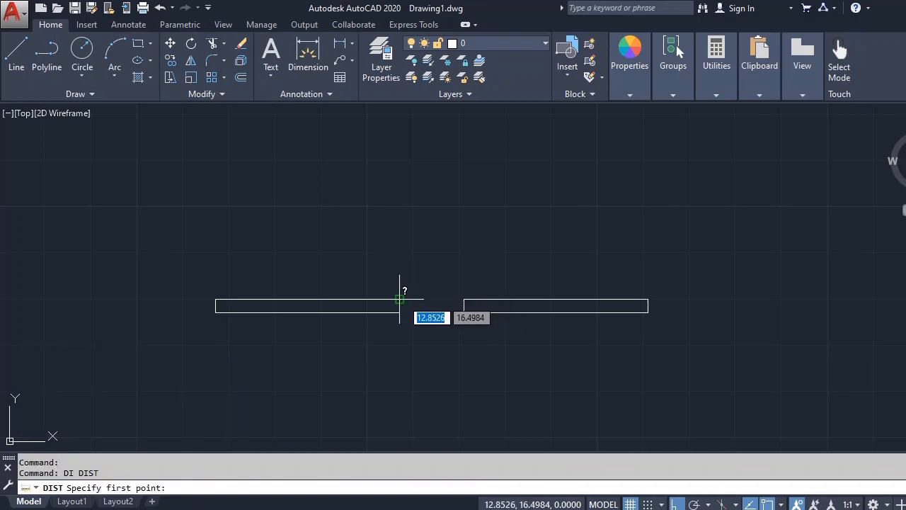
left_click(399, 299)
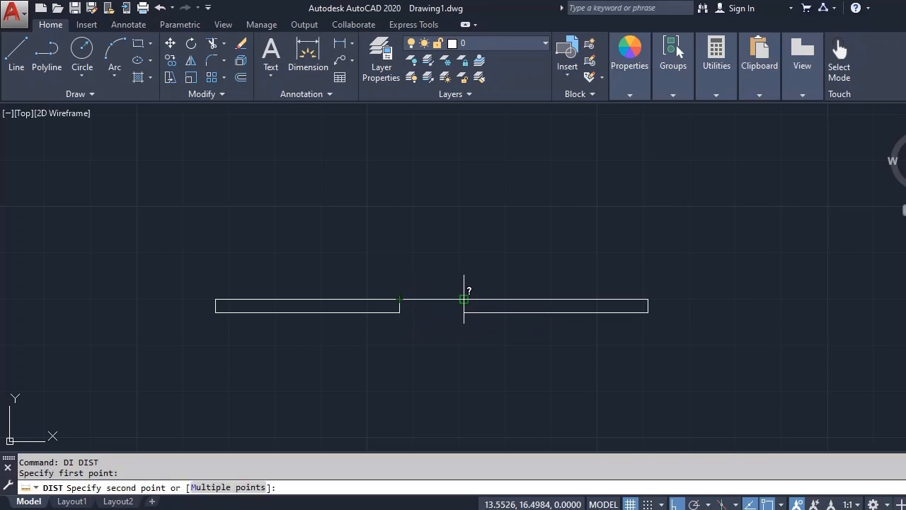
left_click(465, 300)
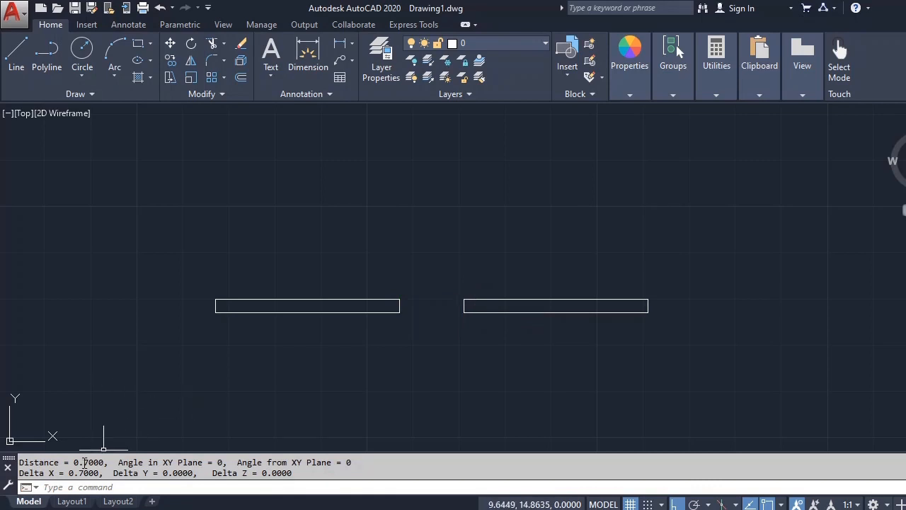
left_click_drag(74, 461, 106, 462)
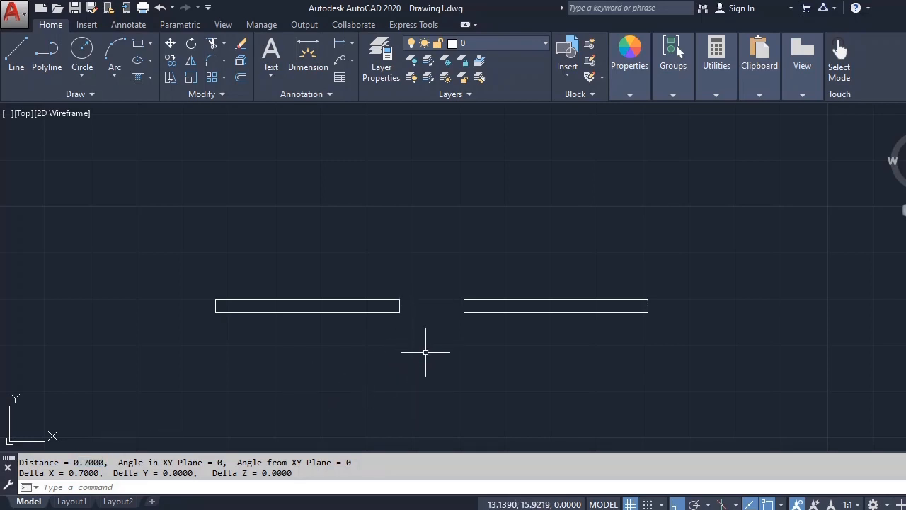
- Draw a door-leaf rectangle 0.03 wide and 0.7 high, starting at the upper right corner of the left wall
type("rec")
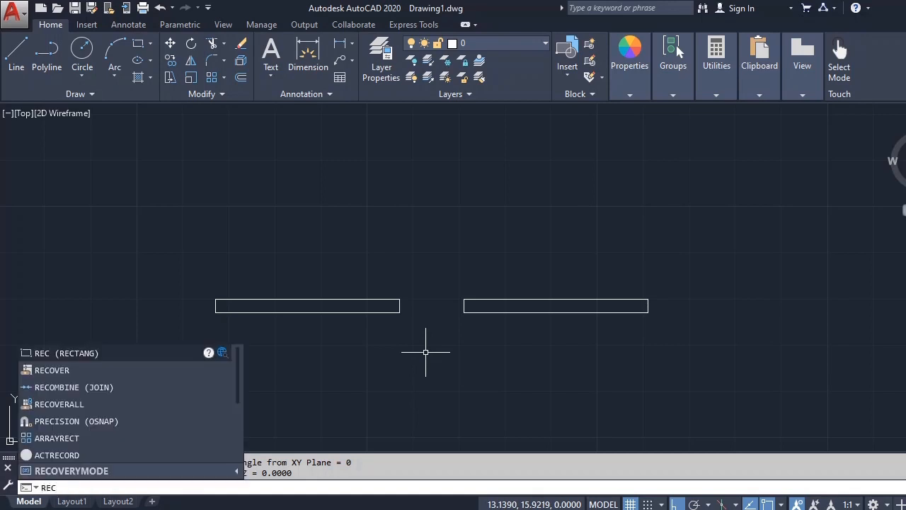
key("Return")
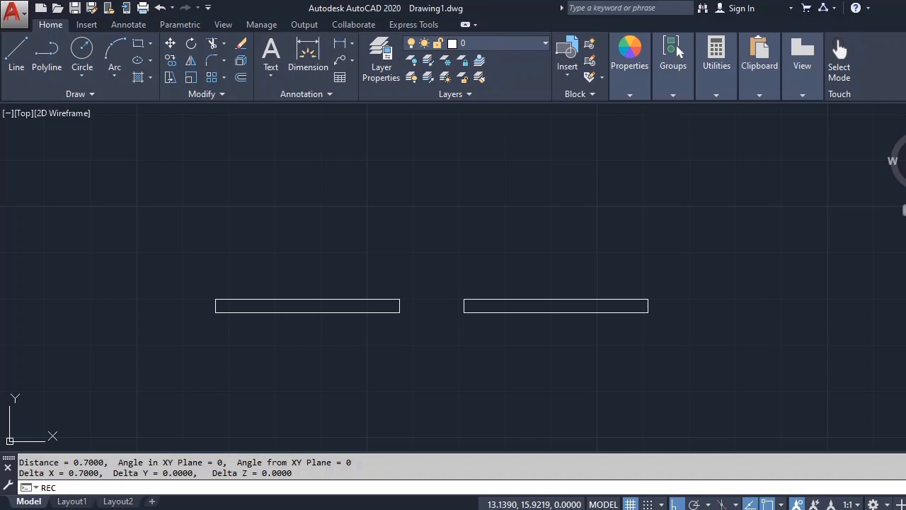
key("Return")
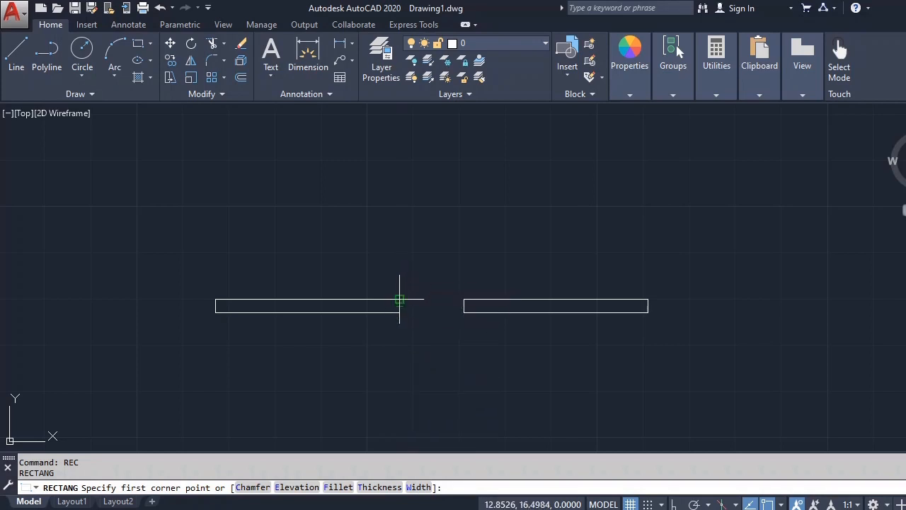
left_click(399, 299)
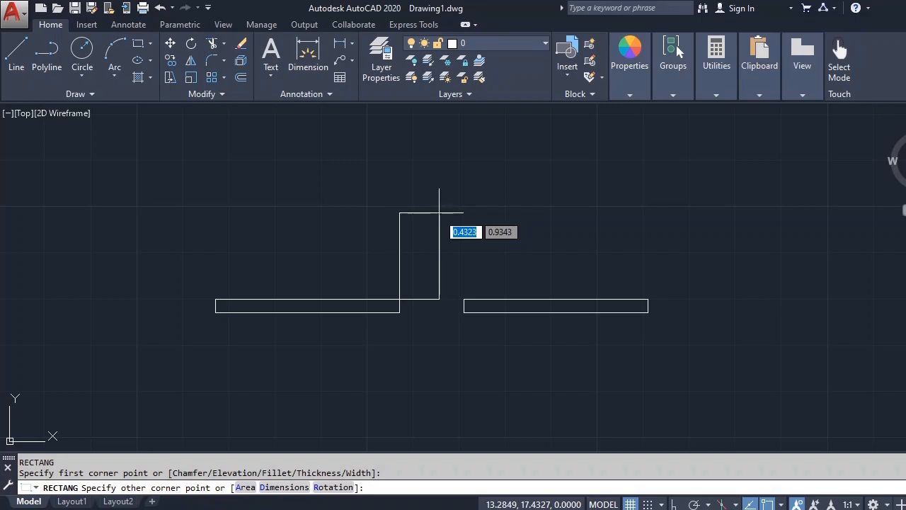
type("@")
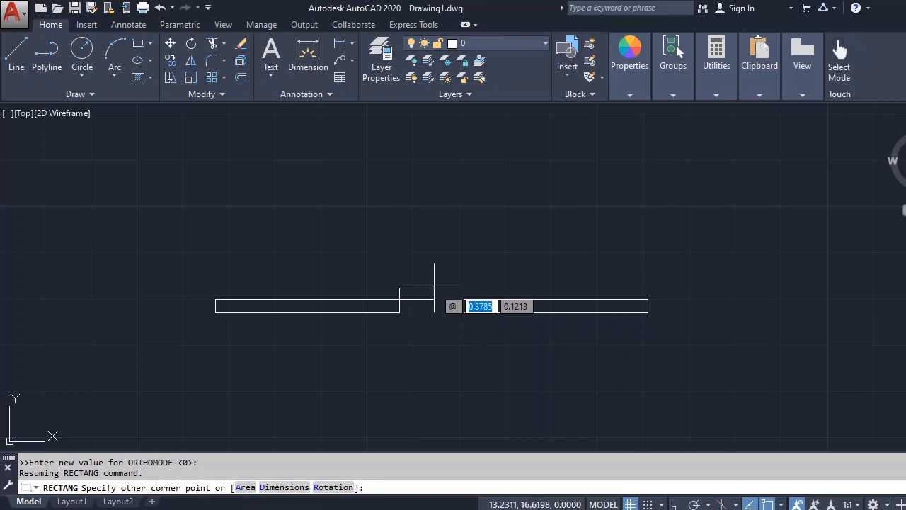
type(".03")
key("Tab")
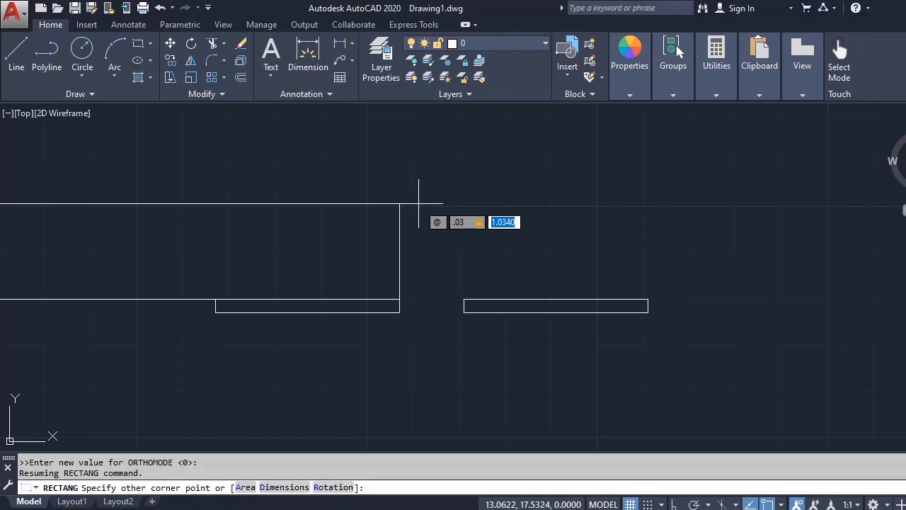
key("BackSpace")
type("0.7")
key("Return")
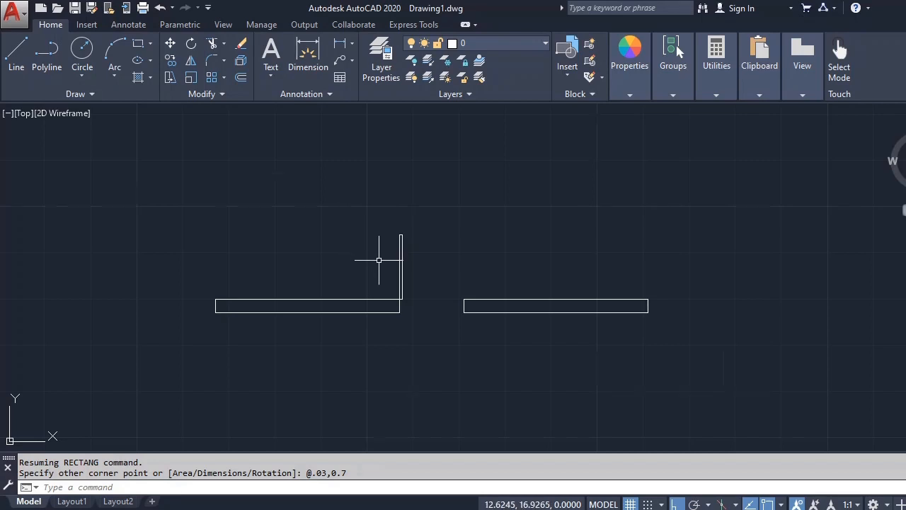
- Delete the thin door-leaf rectangle standing on the left wall
scroll(379, 260, "up", 1)
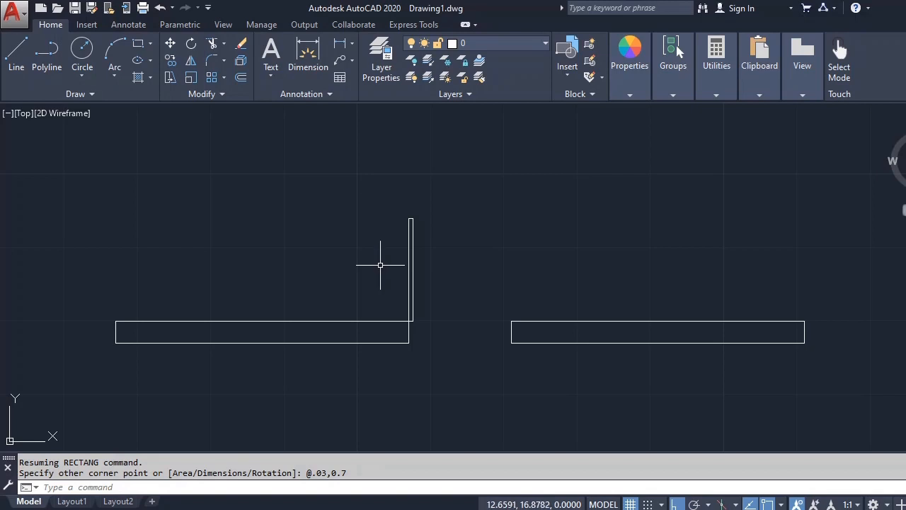
left_click(453, 231)
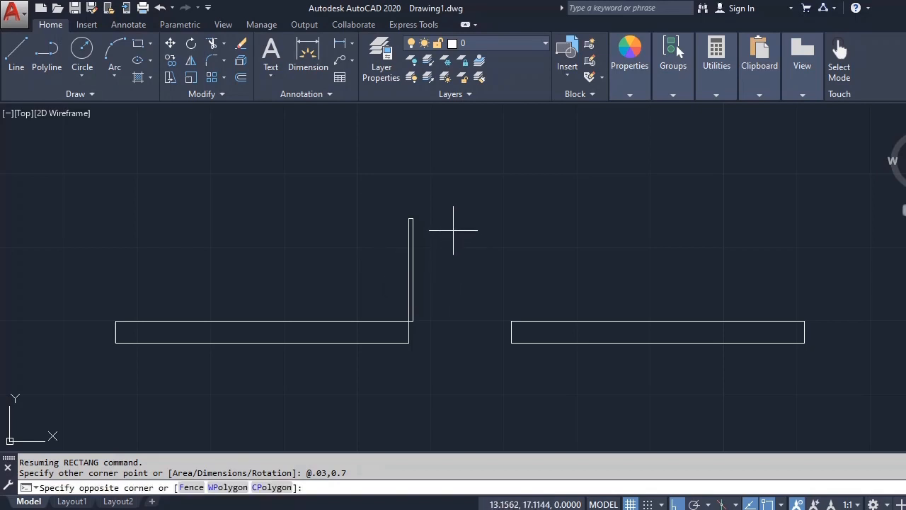
left_click(390, 272)
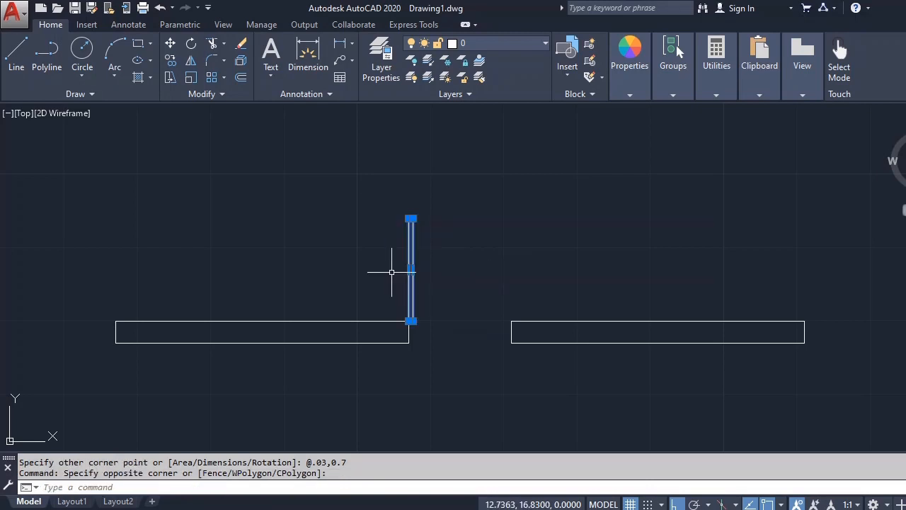
key("Delete")
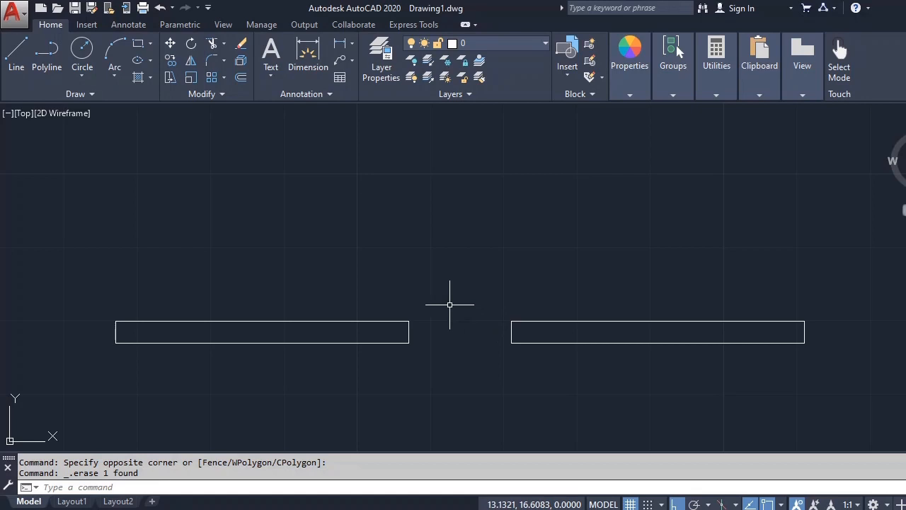
- Draw a 0.03 by 0.7 rectangle for the door leaf, rising from the left wall's upper corner at the opening
type("rec")
key("Return")
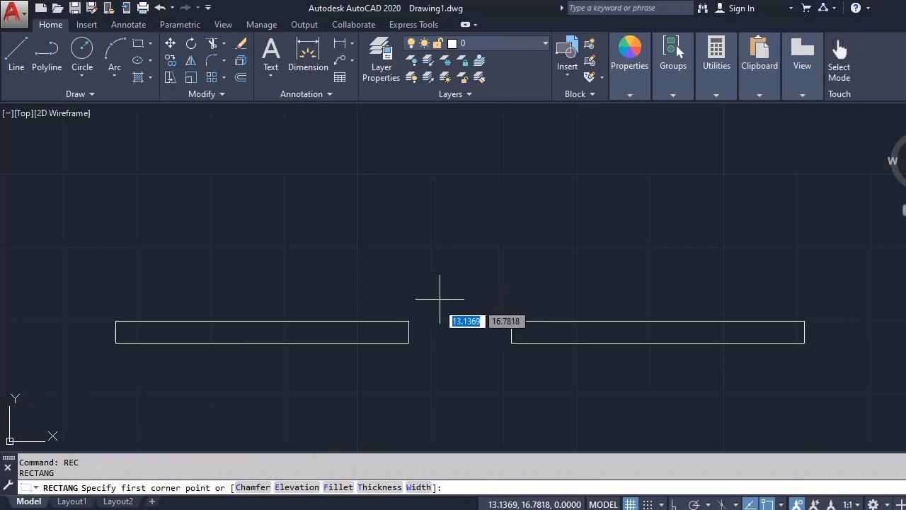
left_click(408, 321)
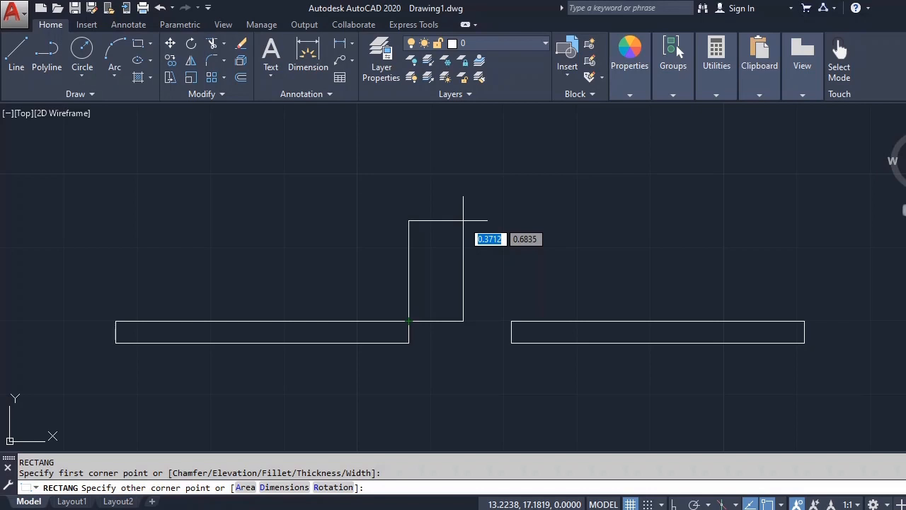
type("@")
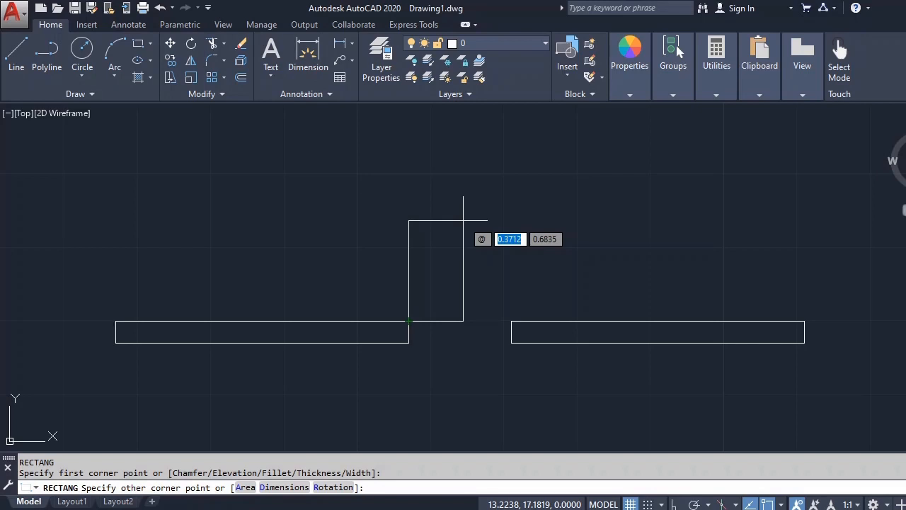
type(".03")
key("Tab")
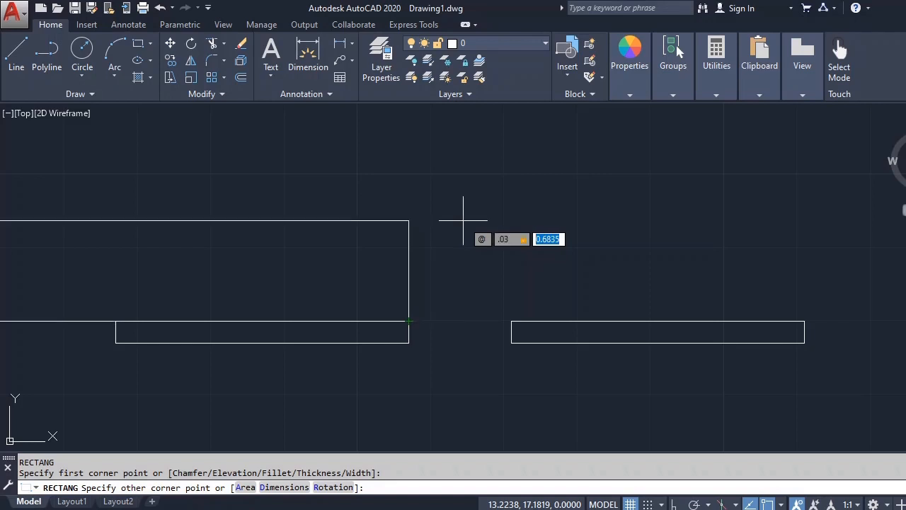
type("0.7")
key("Return")
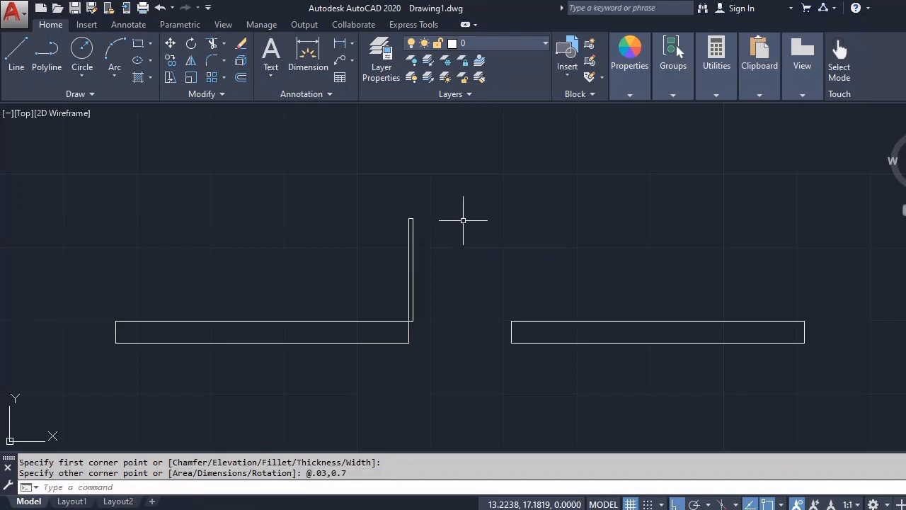
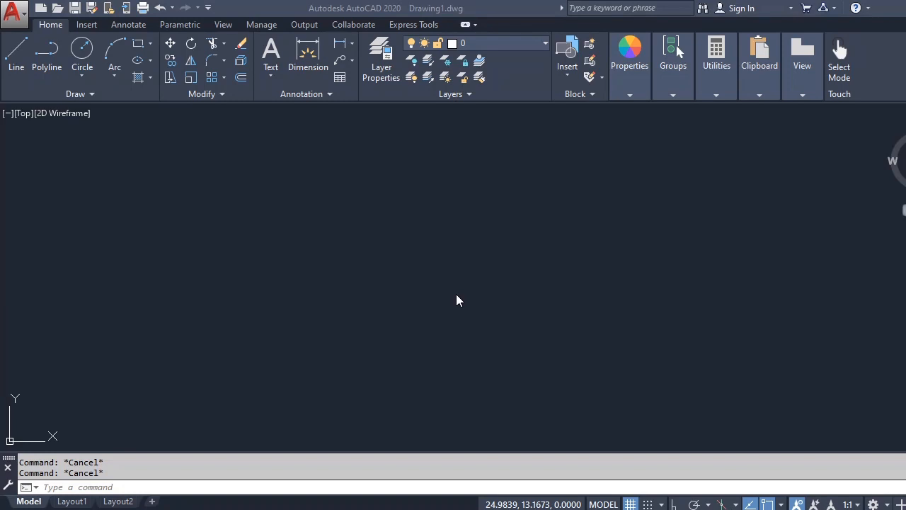
- Begin a single-line text in the empty drawing area with height 0.10 and the default rotation angle of 0
left_click(281, 484)
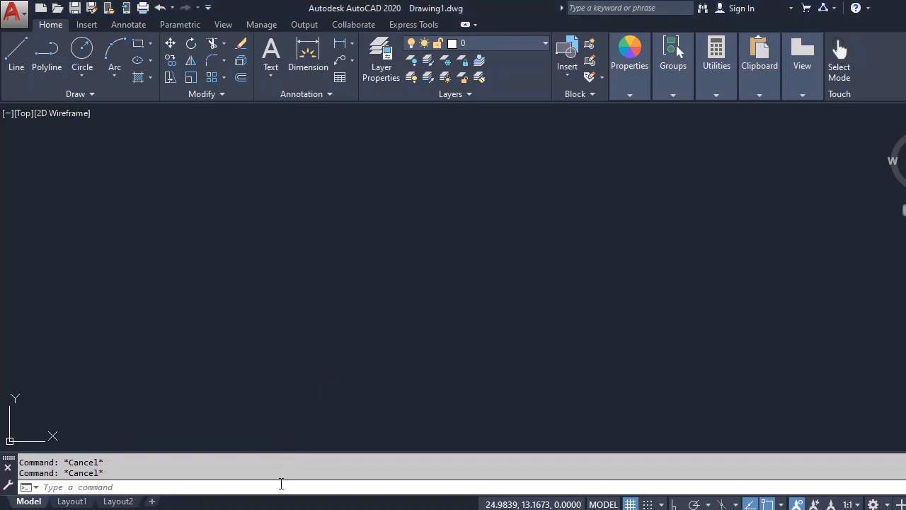
left_click(280, 487)
type("dt")
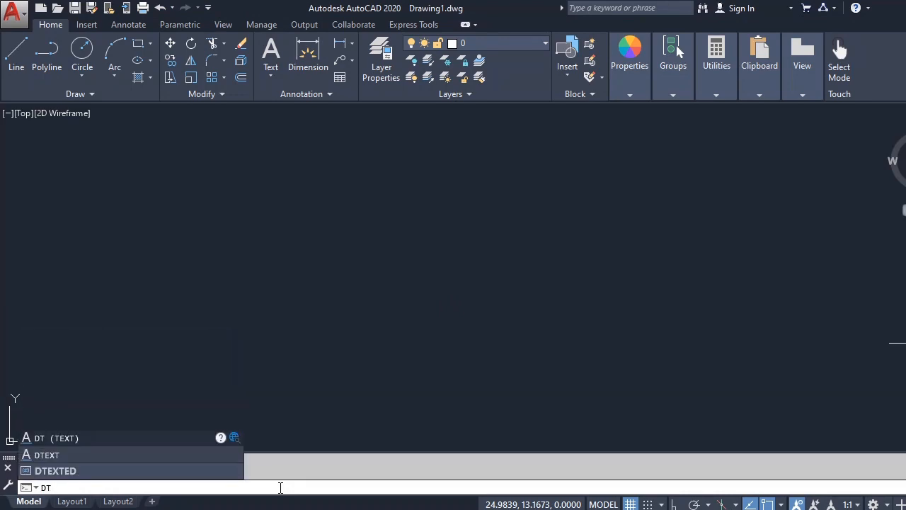
key("Return")
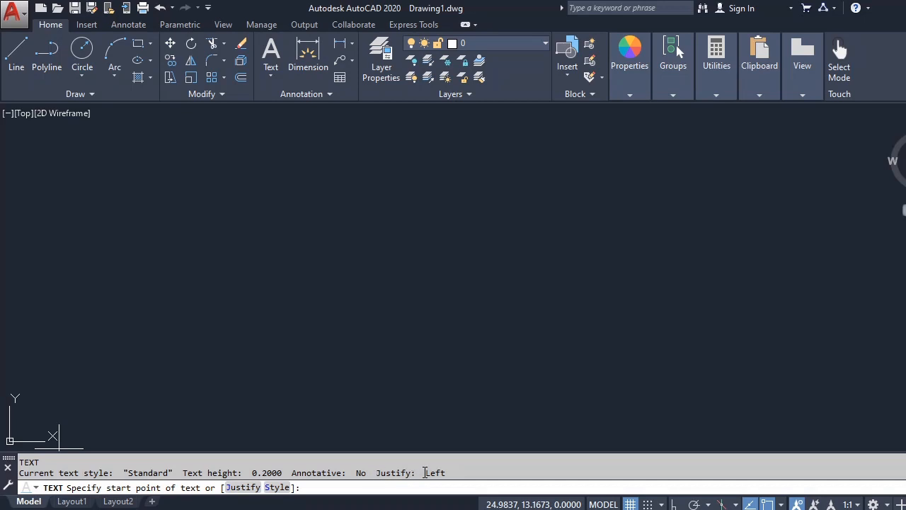
left_click_drag(425, 472, 449, 472)
left_click(269, 226)
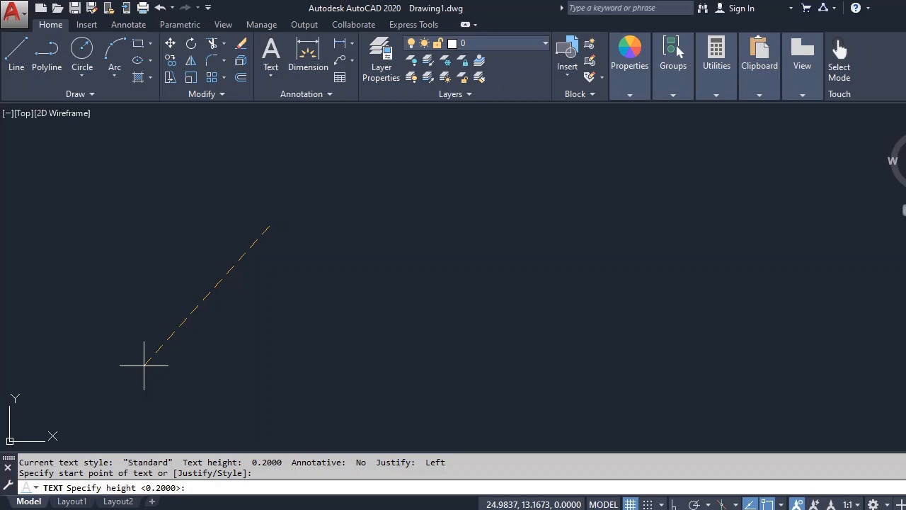
type("0.10")
key("Return")
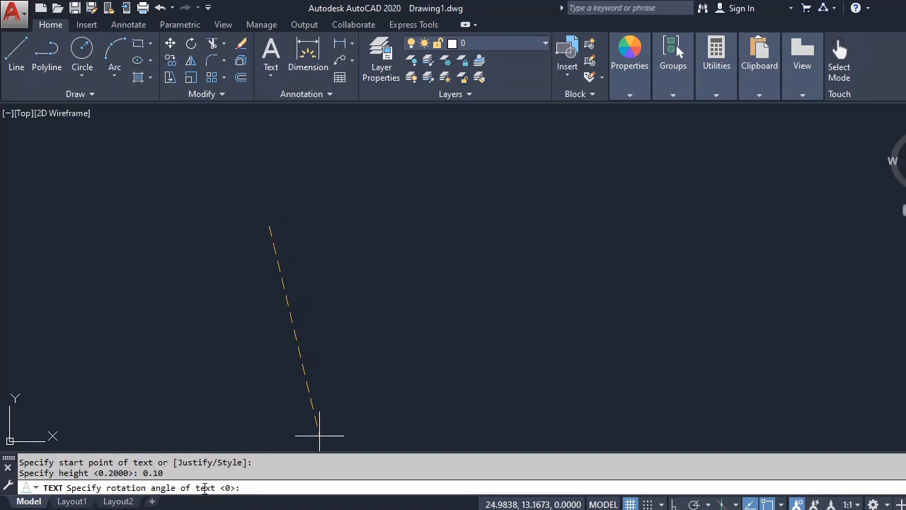
key("Return")
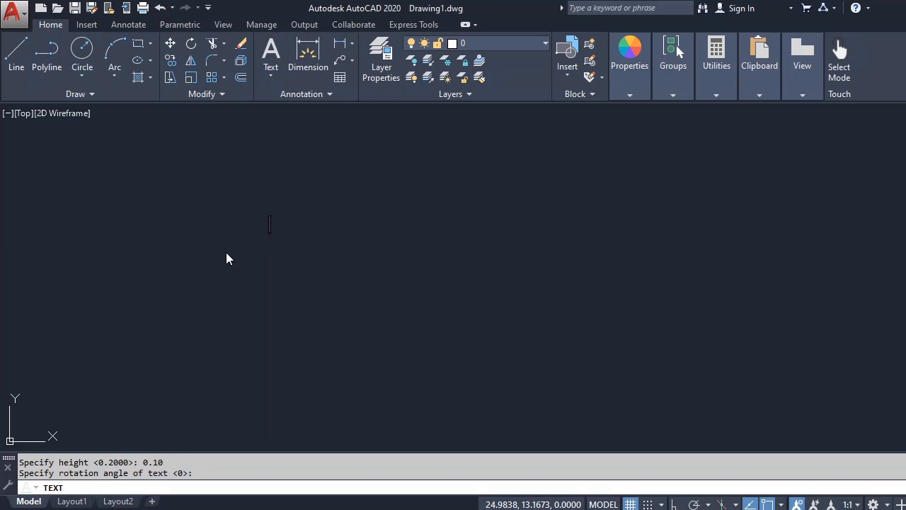
- Write "EXEMPLO" and, on a second line, "ENTER - ESCREVER UMA PRÓXIMA LINHA" as single-line text, and finish the text command
type("EXE")
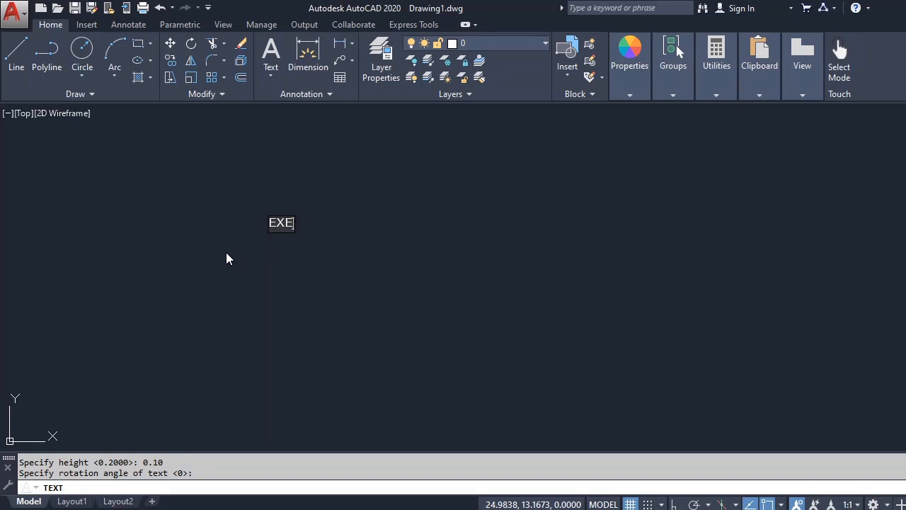
type("MPLO")
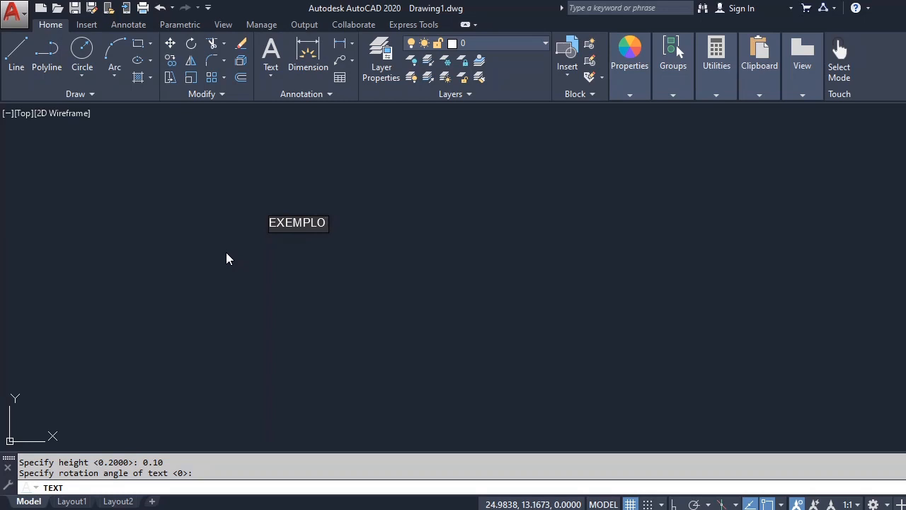
key("Return")
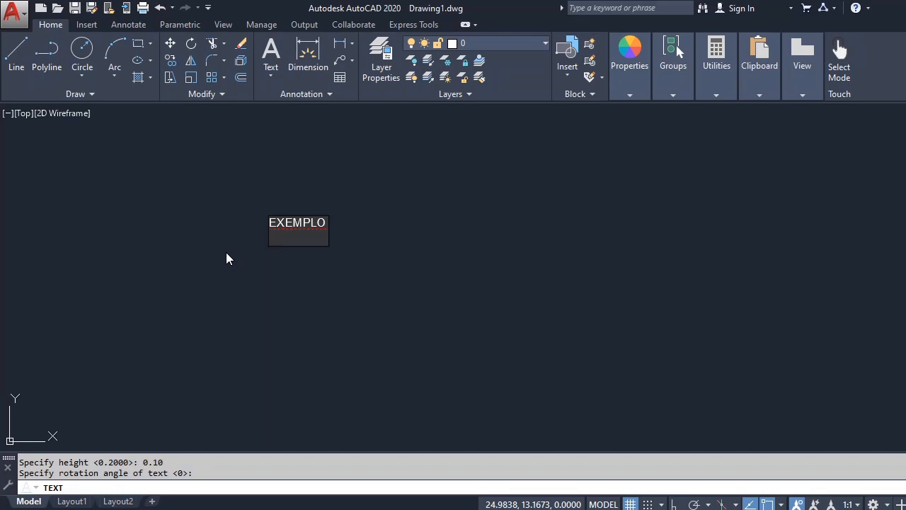
type("ENTER - ESCREVER")
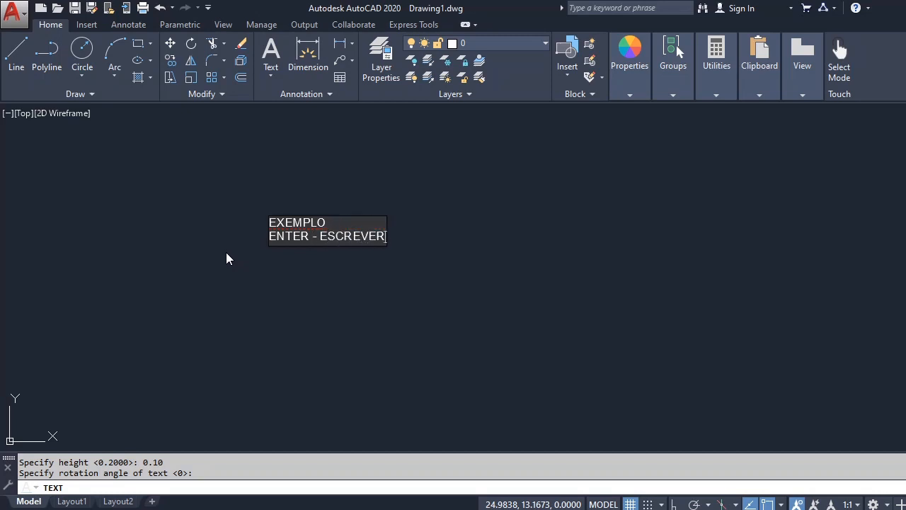
type(" UMA PRO")
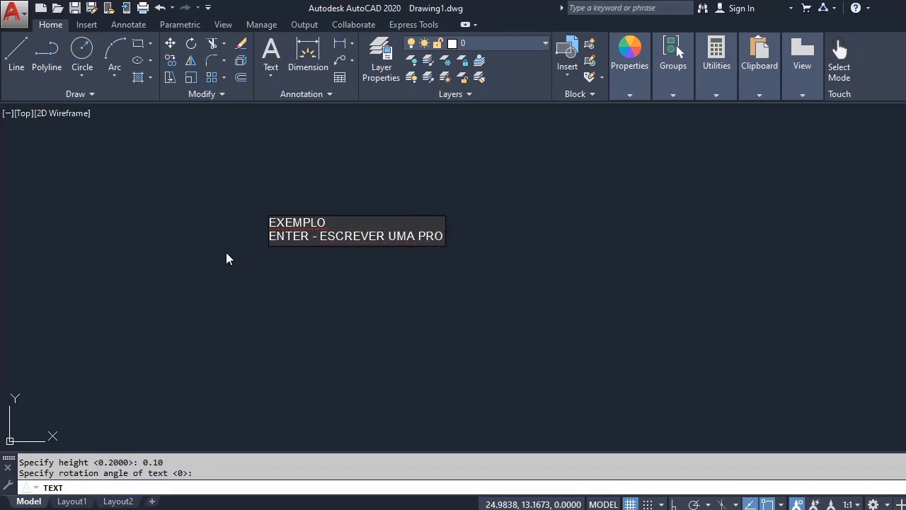
key("BackSpace")
type("ÓXIMA LINHA")
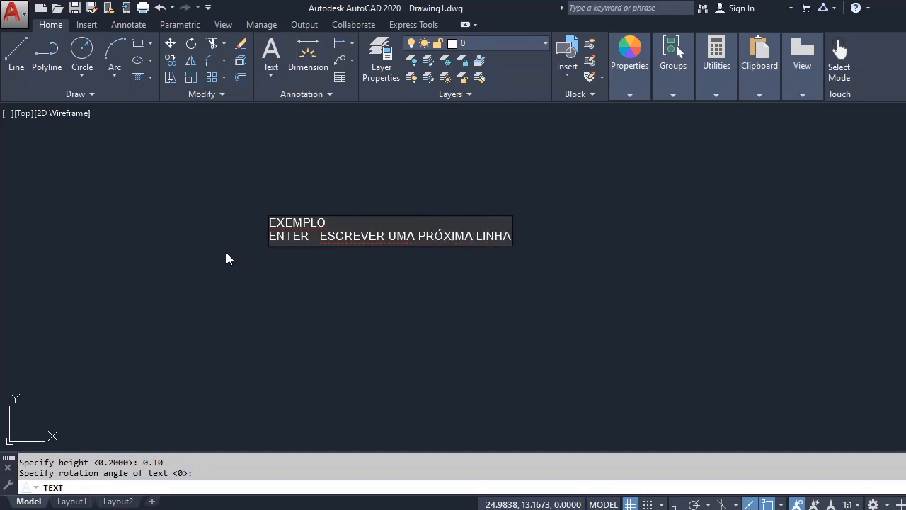
key("Return")
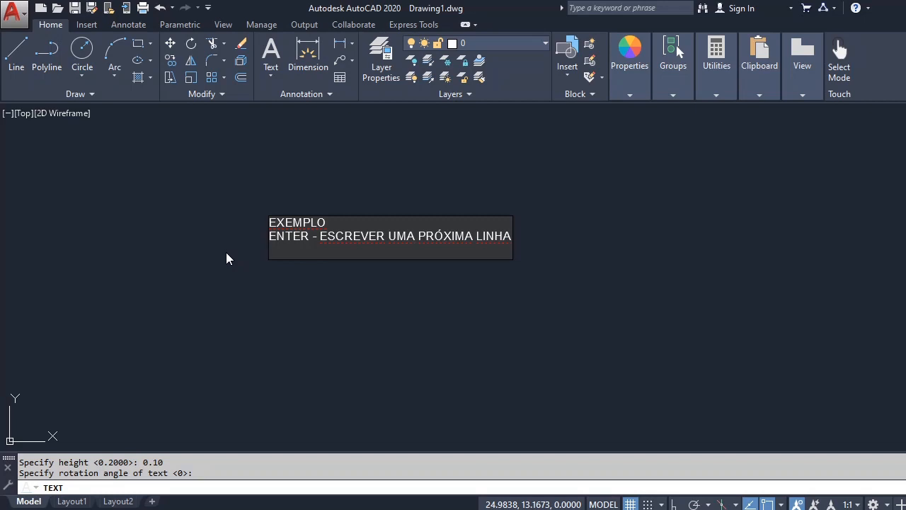
key("Return")
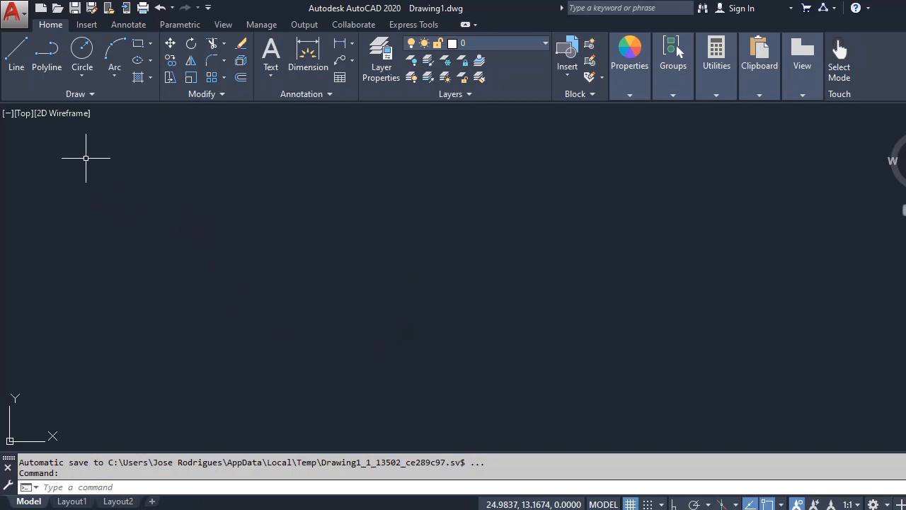
- Zoom to the drawing extents and frame the two single-line texts with empty space around them
left_click(74, 141)
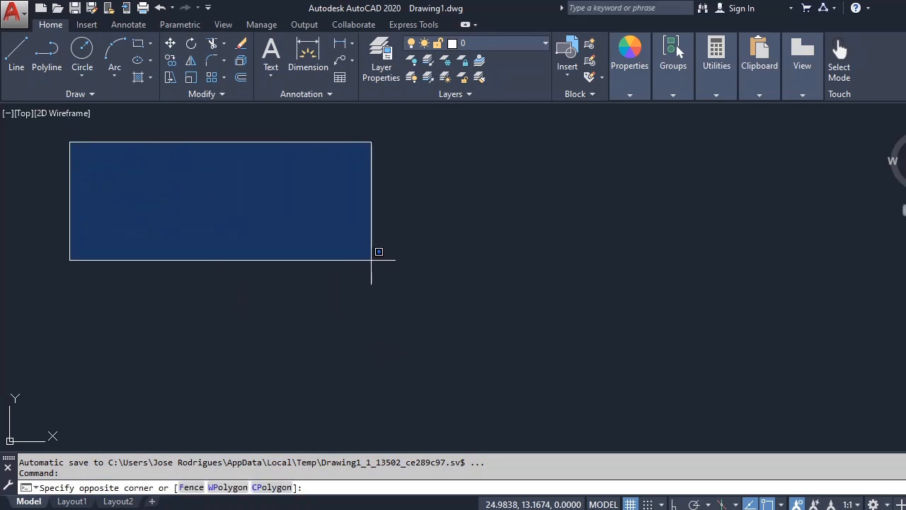
left_click(597, 417)
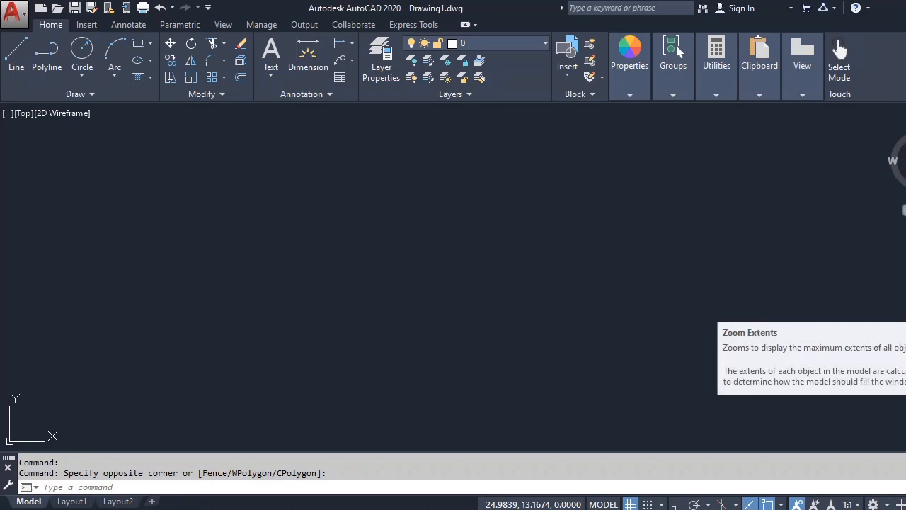
left_click(905, 306)
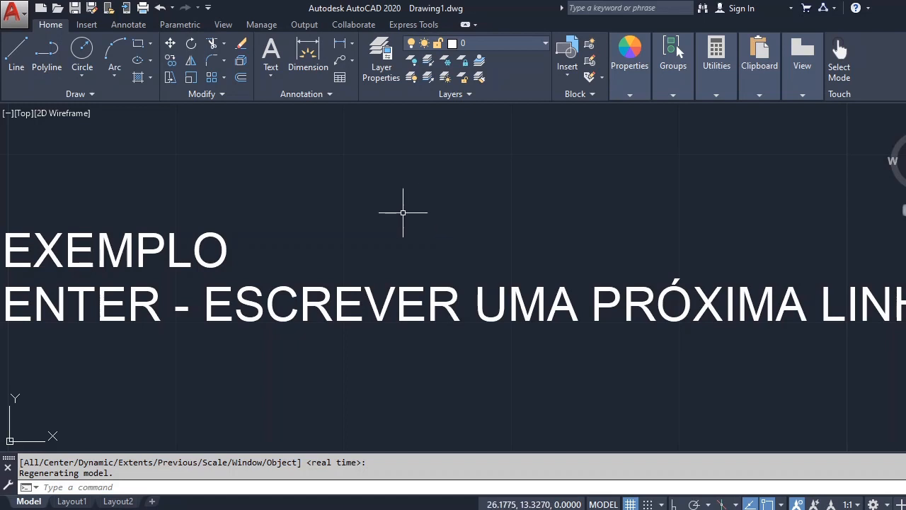
scroll(403, 212, "down", 2)
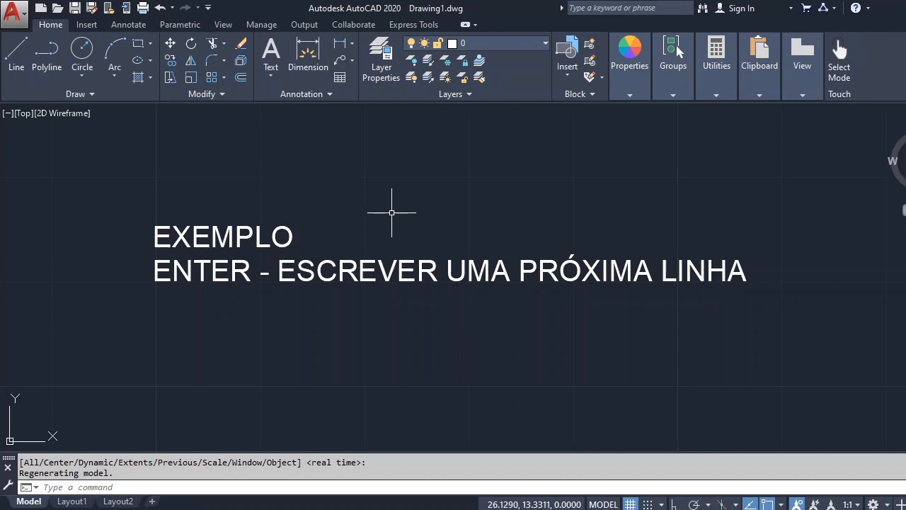
scroll(390, 210, "down", 4)
middle_click_drag(374, 255, 333, 235)
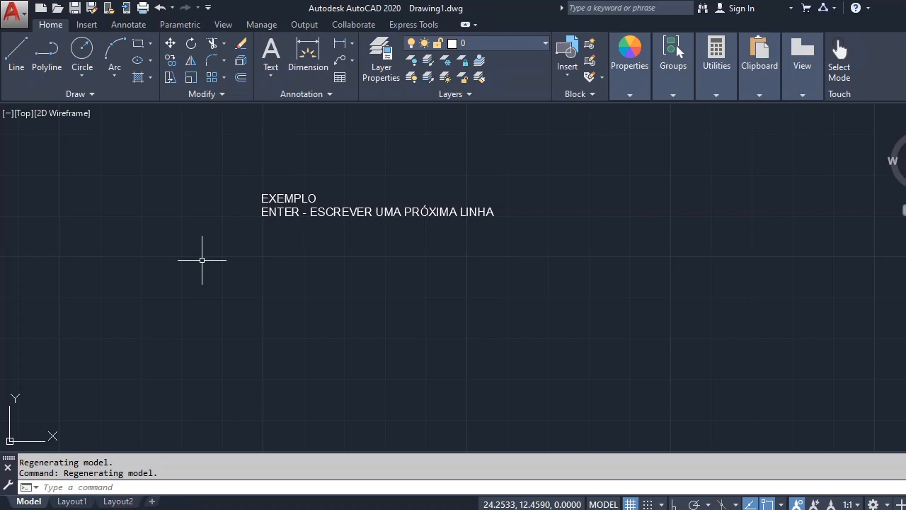
- Start a multiline text in a box just below the two single-line texts, about as wide as the longer line
type("MT")
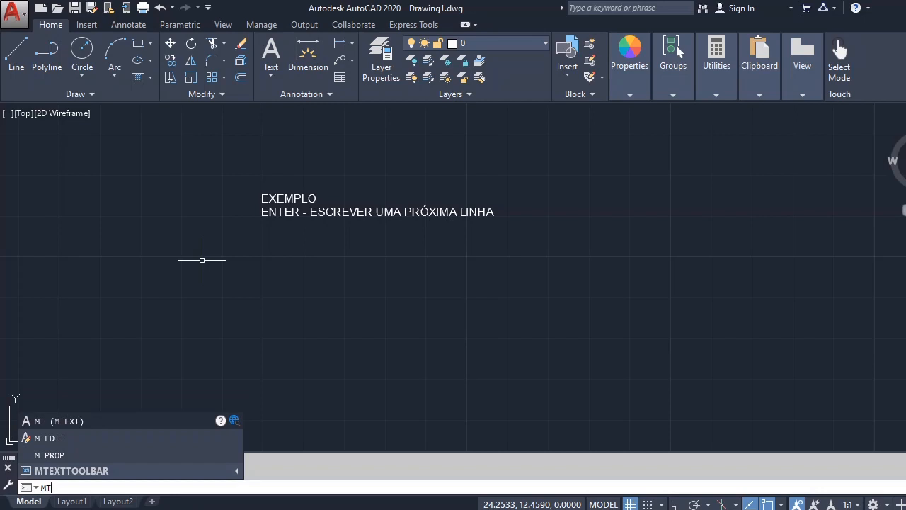
key("Return")
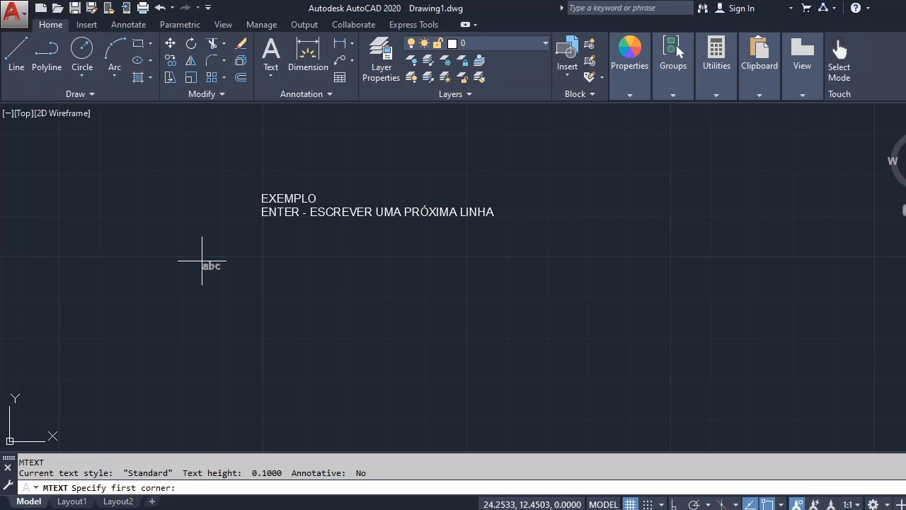
left_click(263, 255)
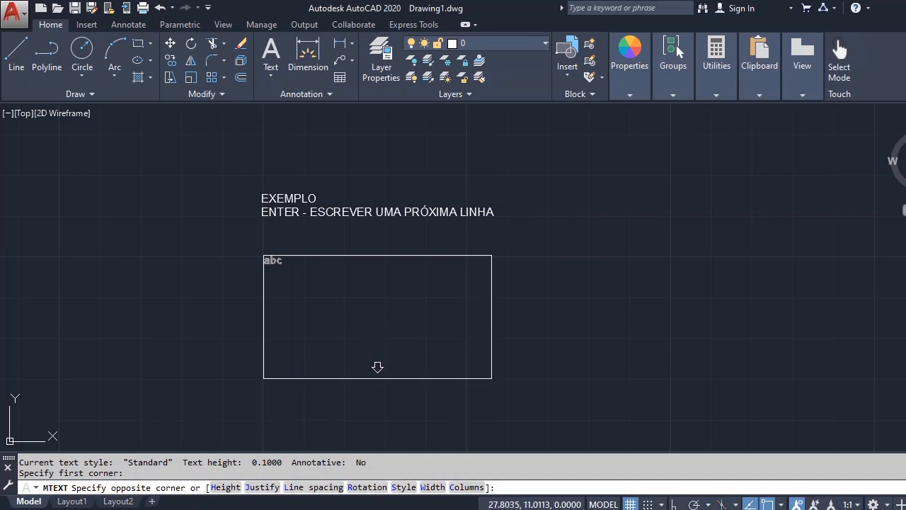
left_click(492, 378)
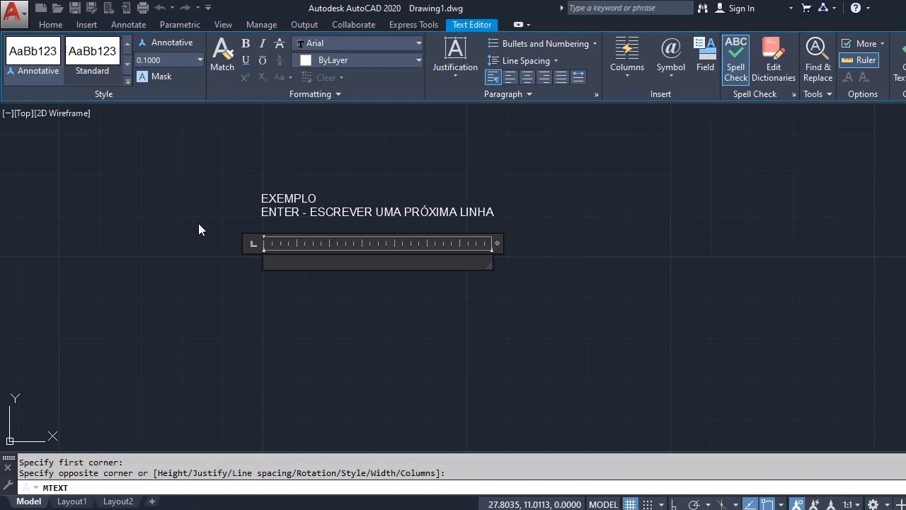
- Fill the multiline text with "EXEMPLO" and, on a new line, "ENTER - ESCREVER UMA PRÓXIMA LINHA", and close the text editor
type("EXEMPLO")
key("Return")
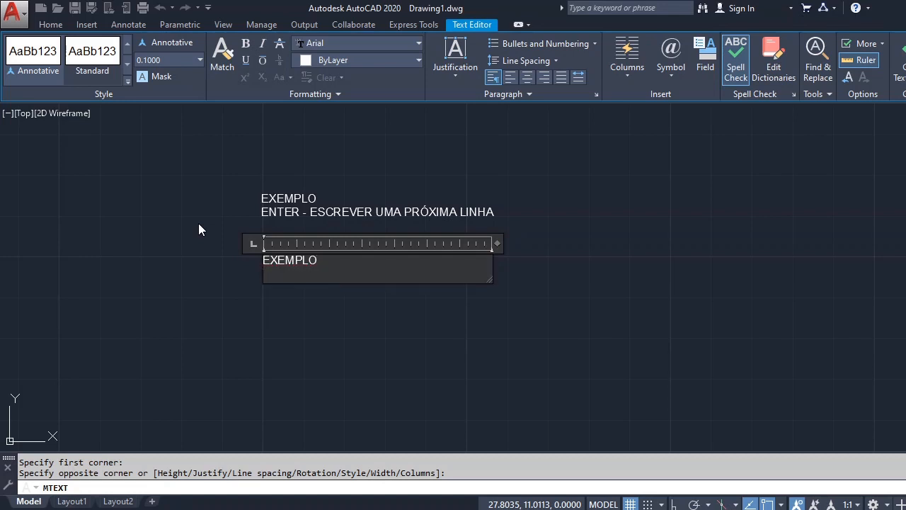
type("ENTER - EX")
key("BackSpace")
type("SCREVER U")
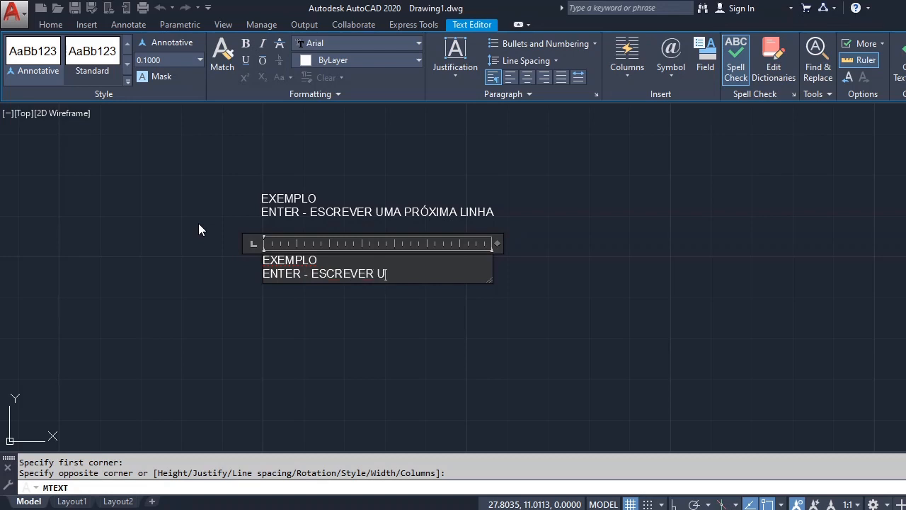
type("MA PRÓXMIA LINHA")
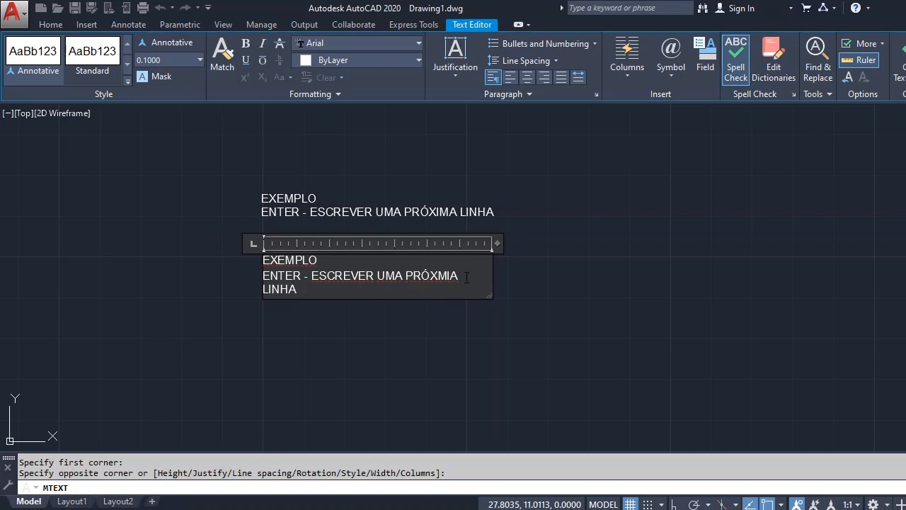
left_click_drag(459, 277, 432, 278)
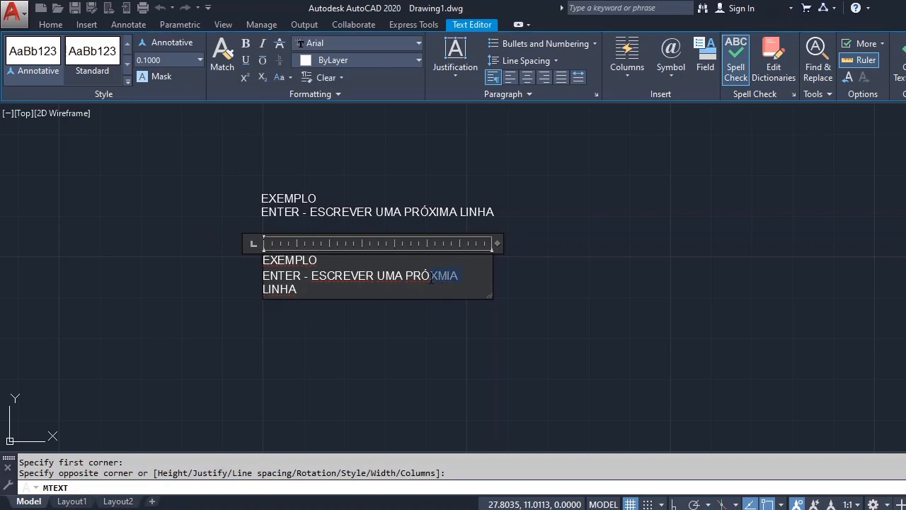
type("XIMA")
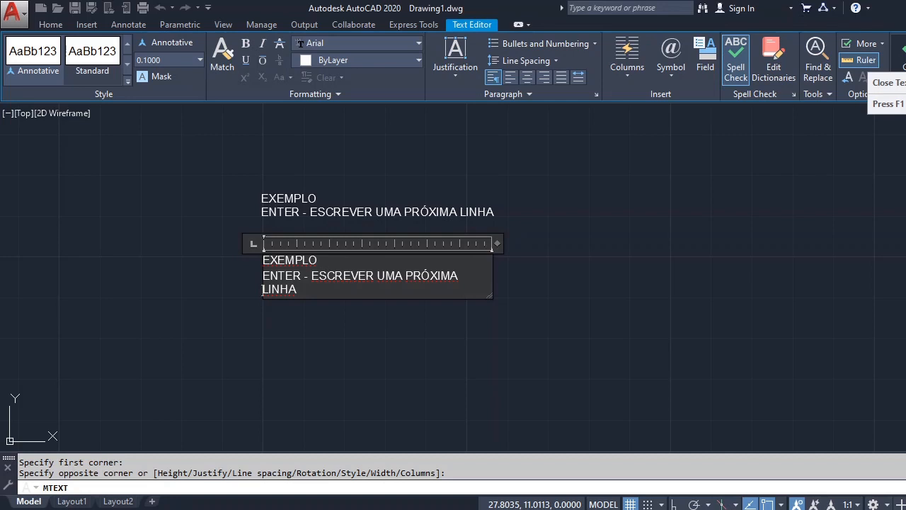
left_click(901, 57)
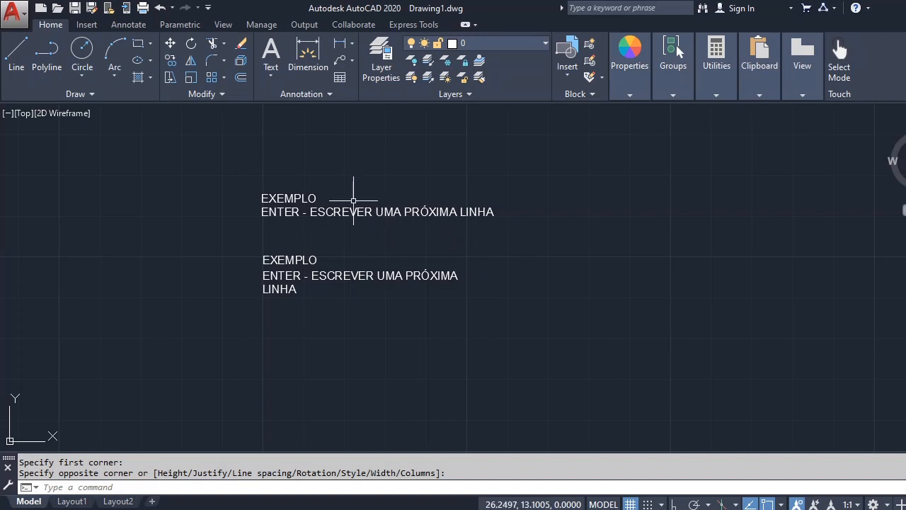
- Outline the single-line texts and the multiline text with trial selection windows, leaving neither block selected
left_click(225, 165)
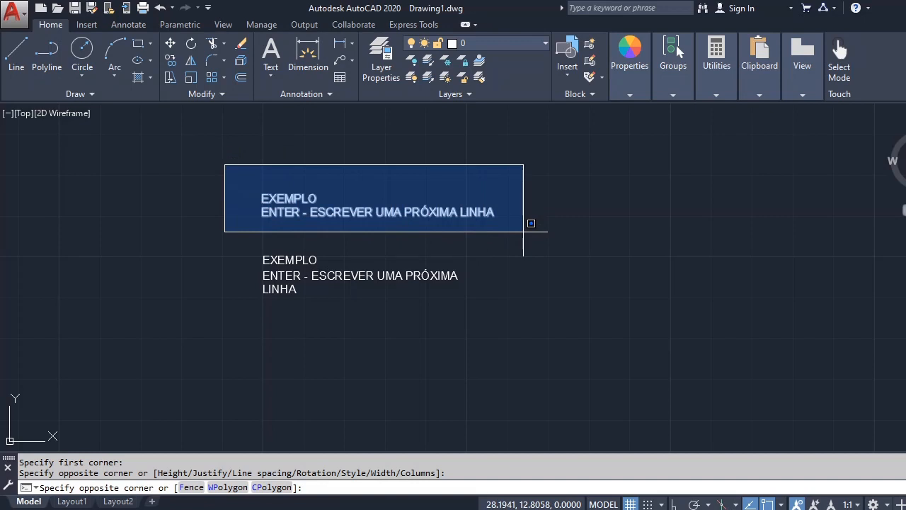
left_click(152, 180)
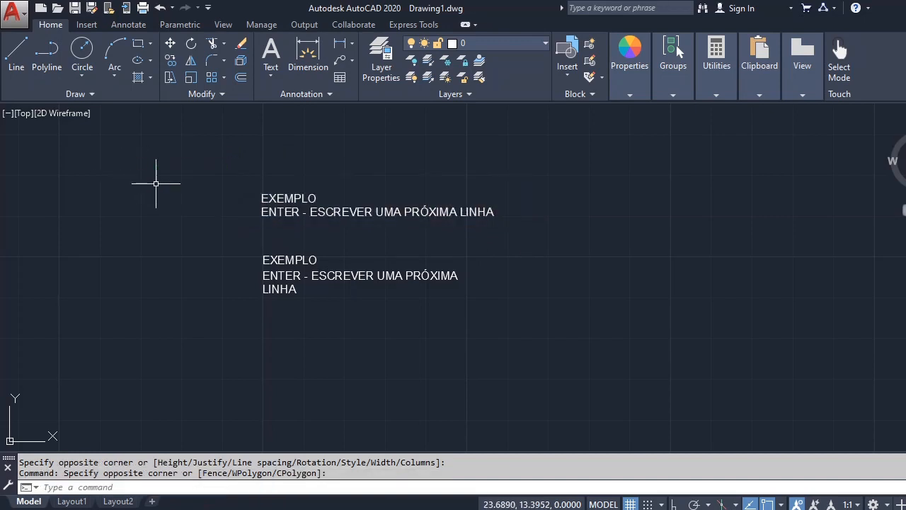
left_click(493, 334)
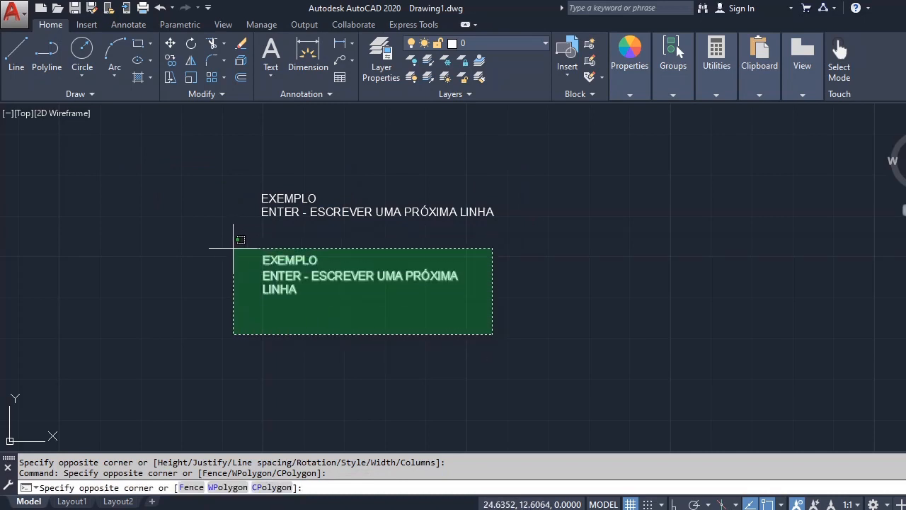
left_click(531, 369)
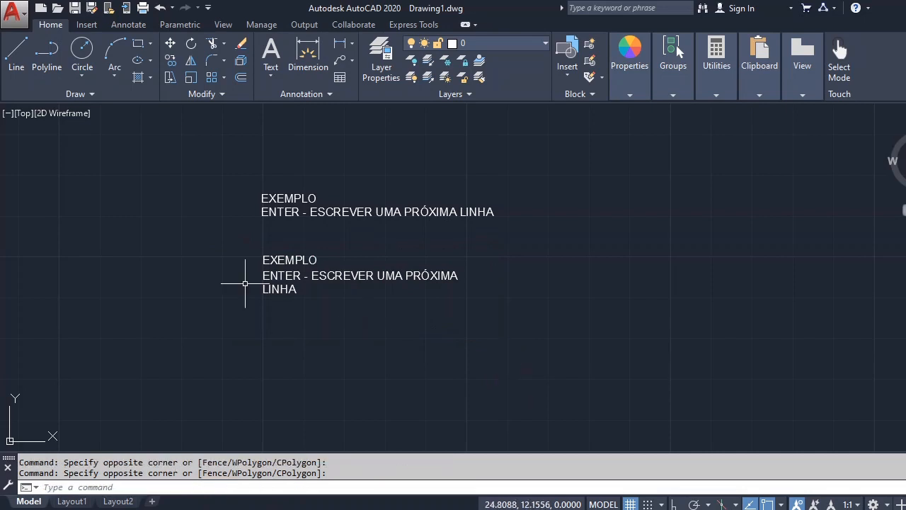
- Check the two single-line texts as separate objects by selecting each alone and both together, clearing the selection each time
left_click(271, 198)
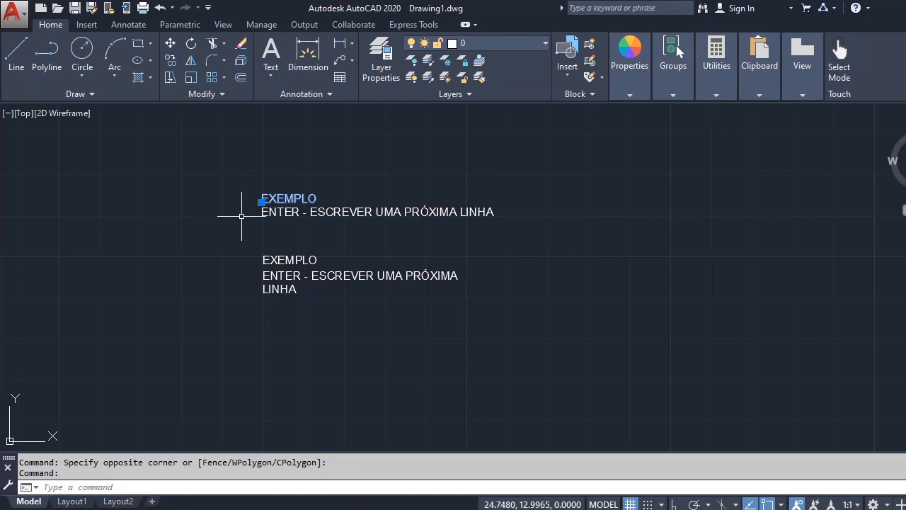
key("Escape")
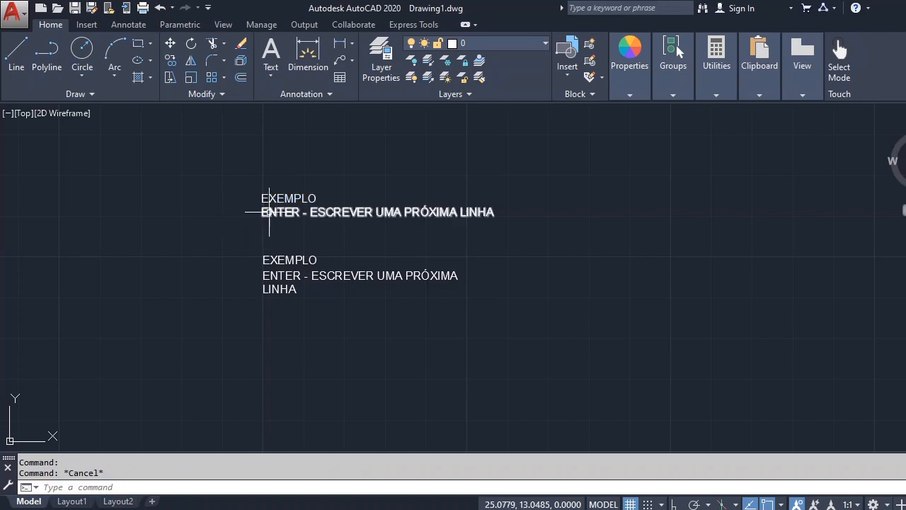
left_click(269, 212)
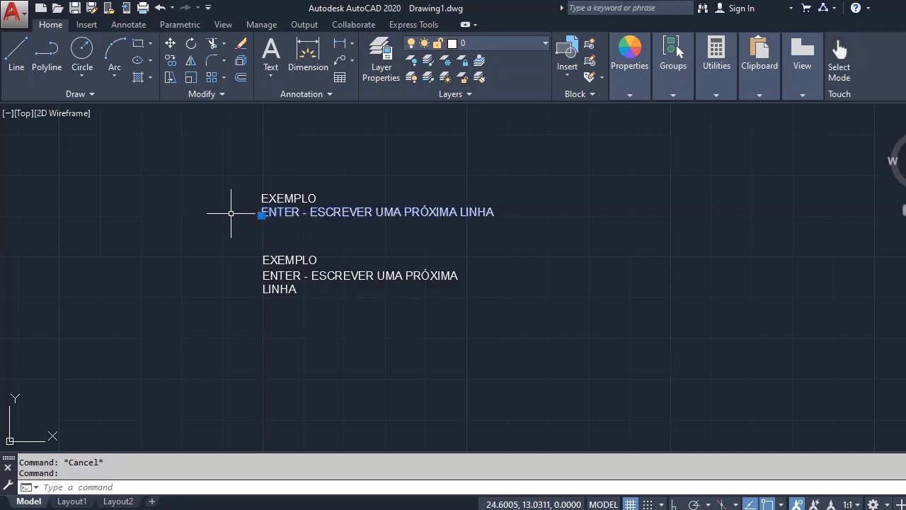
key("Escape")
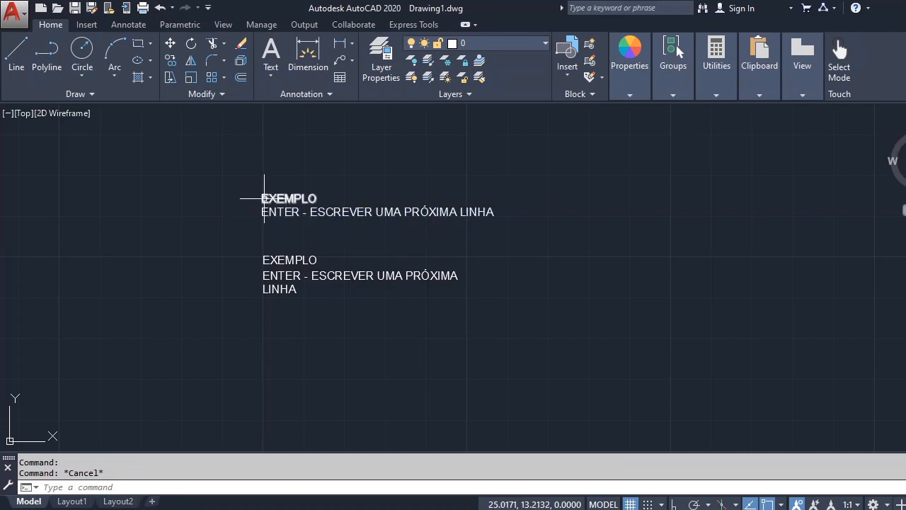
left_click(264, 199)
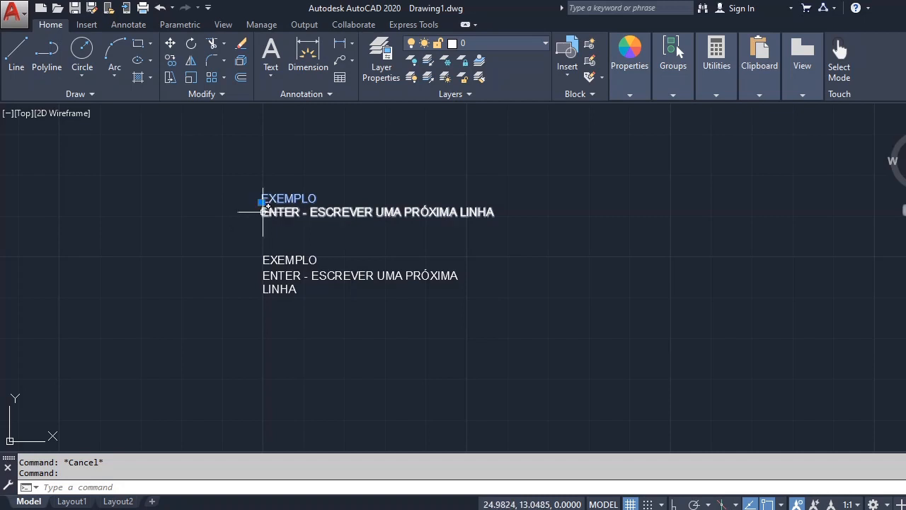
left_click(268, 211)
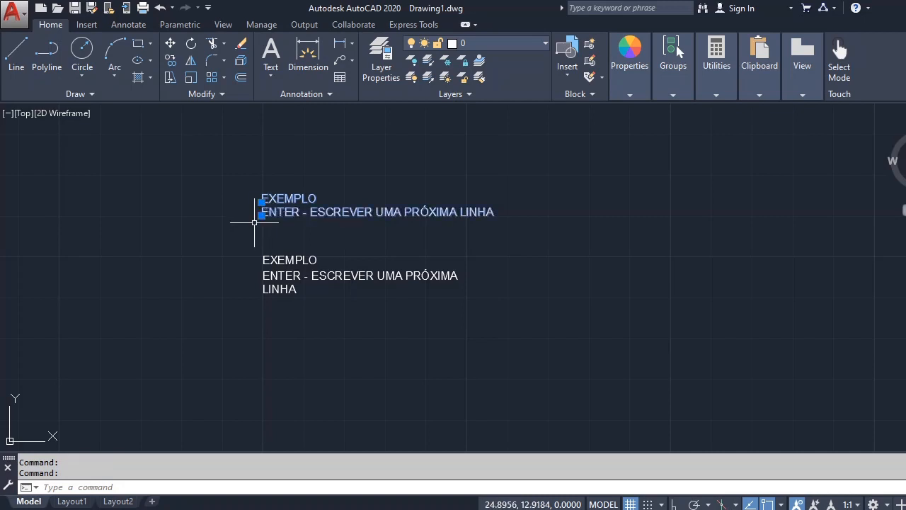
key("Escape")
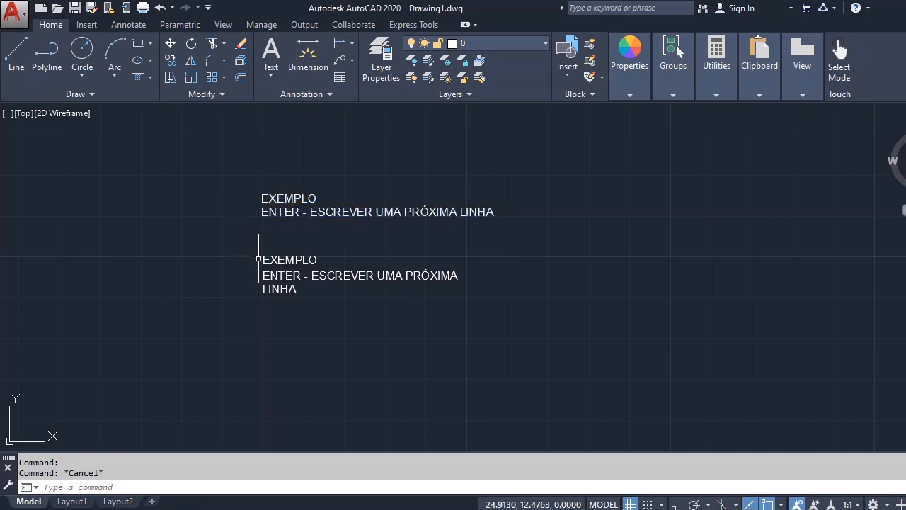
- Select the lower multiline text and widen its box until "ENTER - ESCREVER UMA PRÓXIMA LINHA" fits on one line
left_click(261, 259)
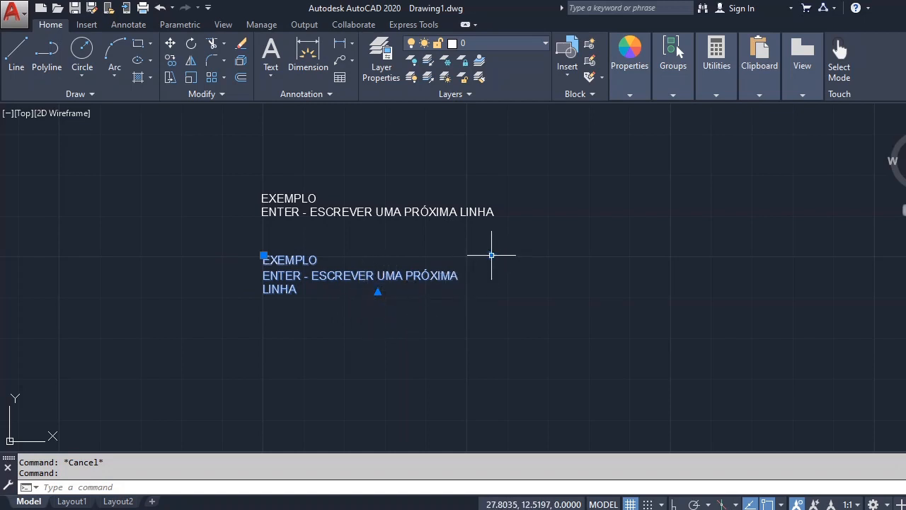
left_click(491, 255)
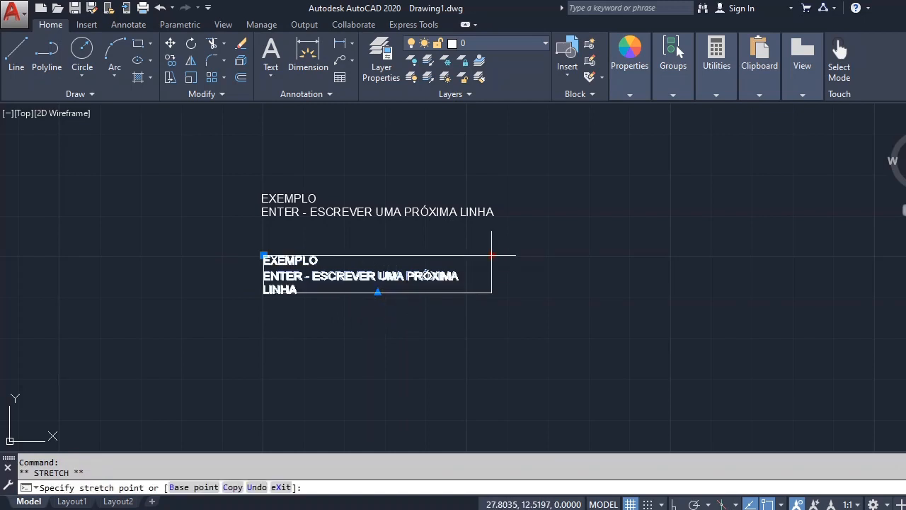
left_click(569, 266)
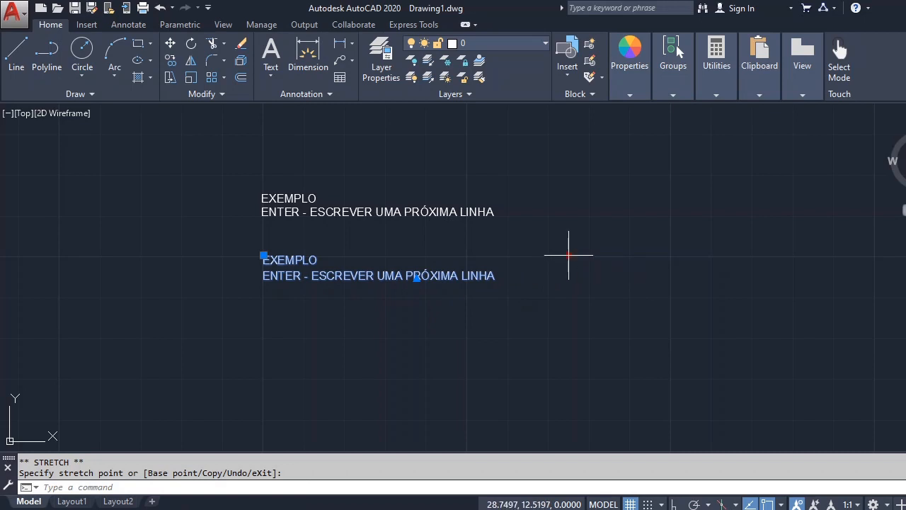
- Narrow the multiline text box so its long line wraps after "ESCREVER UMA", and extend the box's lower edge slightly below the text
left_click(569, 255)
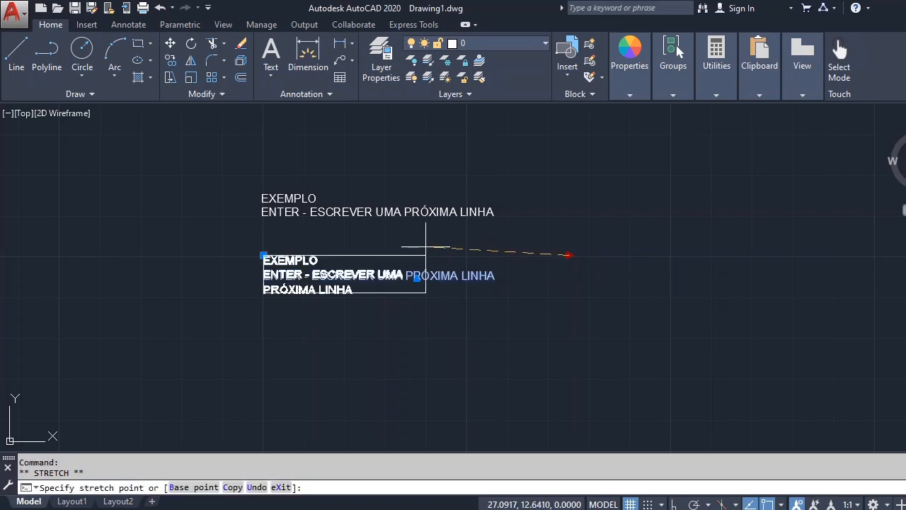
left_click(417, 276)
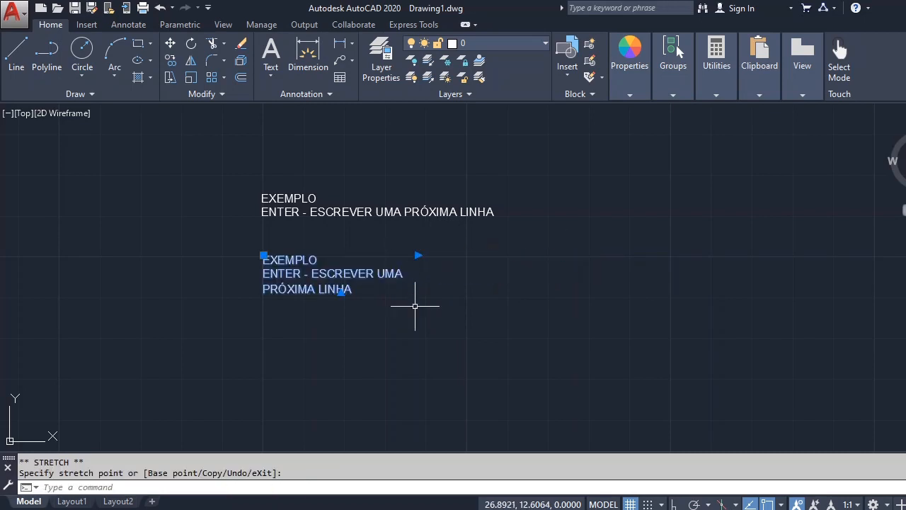
left_click(340, 292)
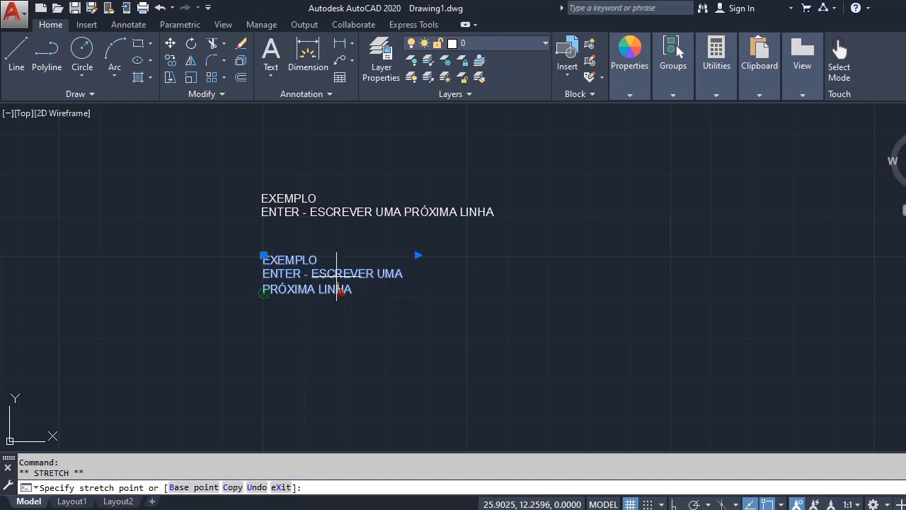
left_click(360, 316)
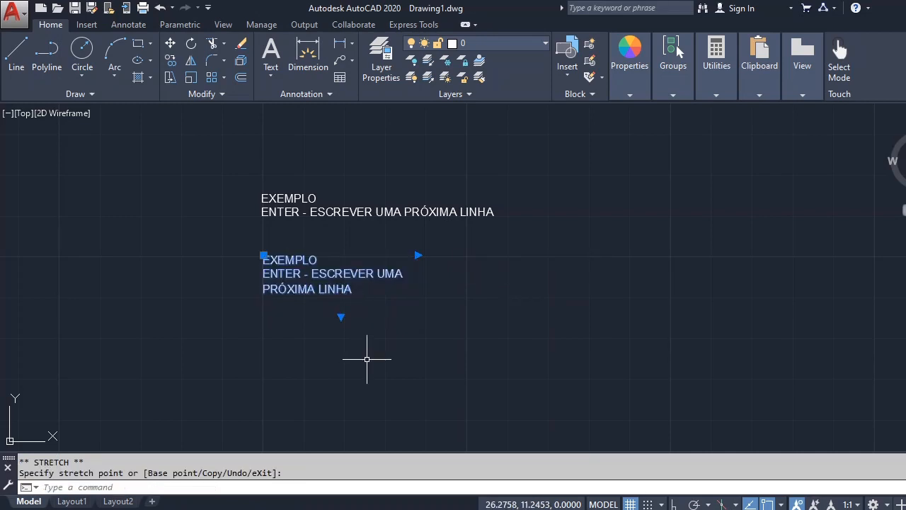